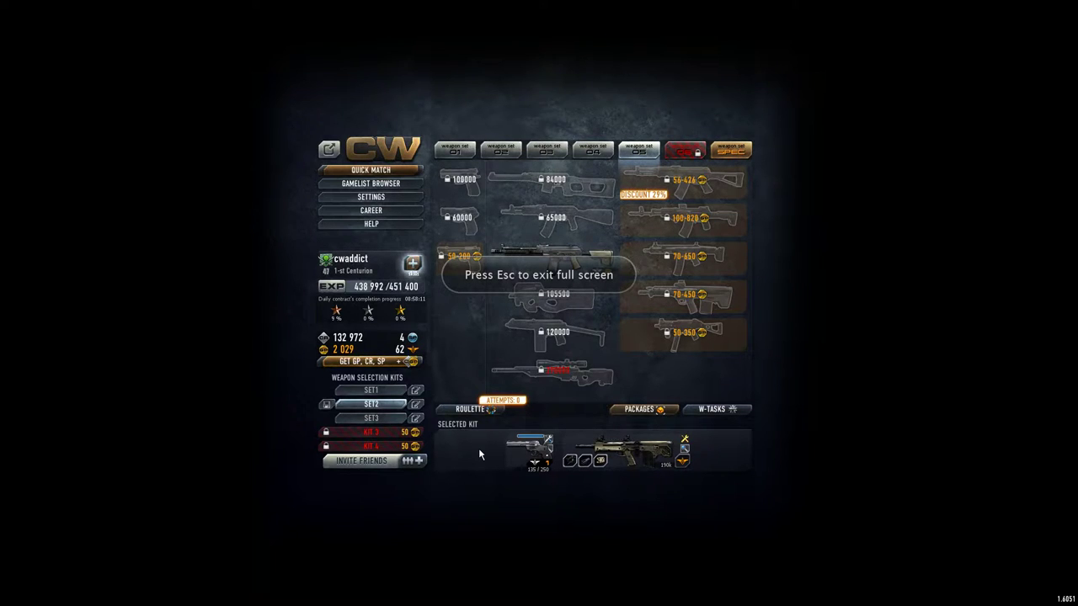
- Open the player profile and go to the Clans page showing the pending join request
left_click(412, 264)
left_click(681, 178)
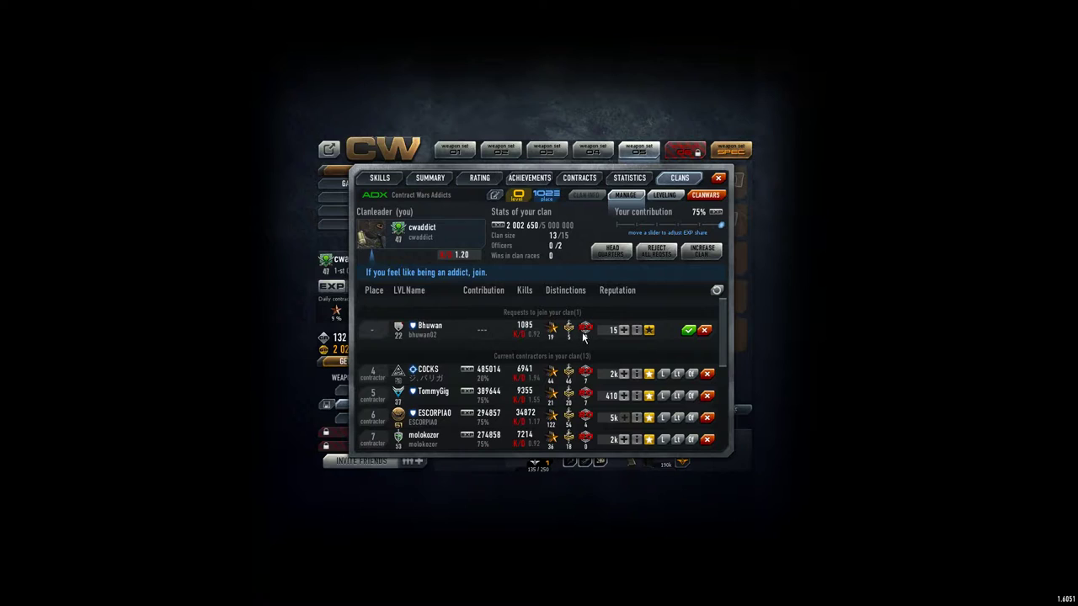
- Accept the pending clan join request and close the clan window
mouse_move(624, 330)
left_click(688, 329)
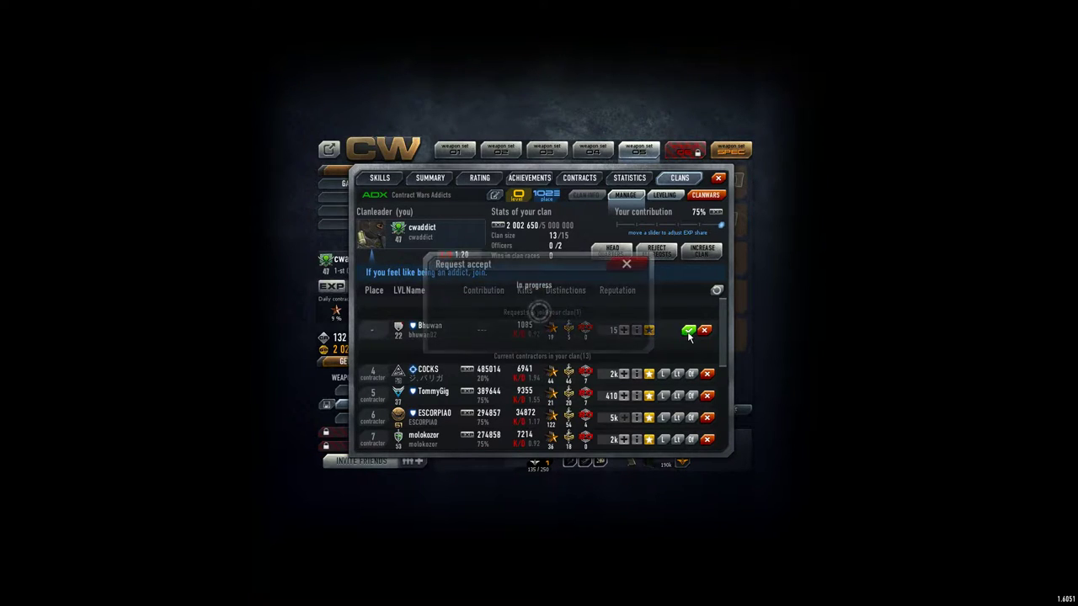
left_click_drag(723, 320, 722, 421)
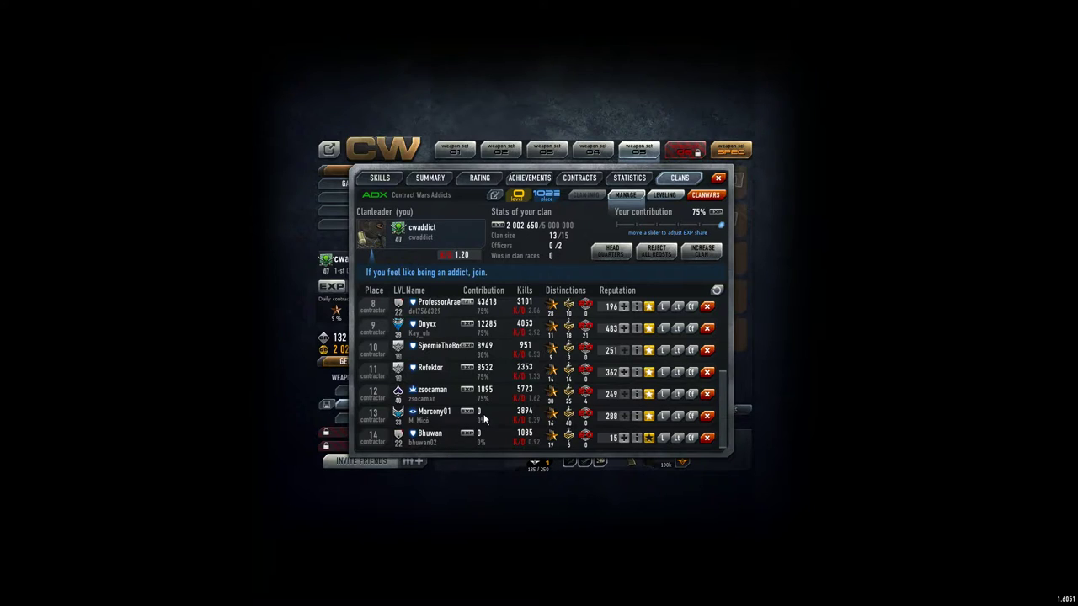
scroll(485, 419, "up", 7)
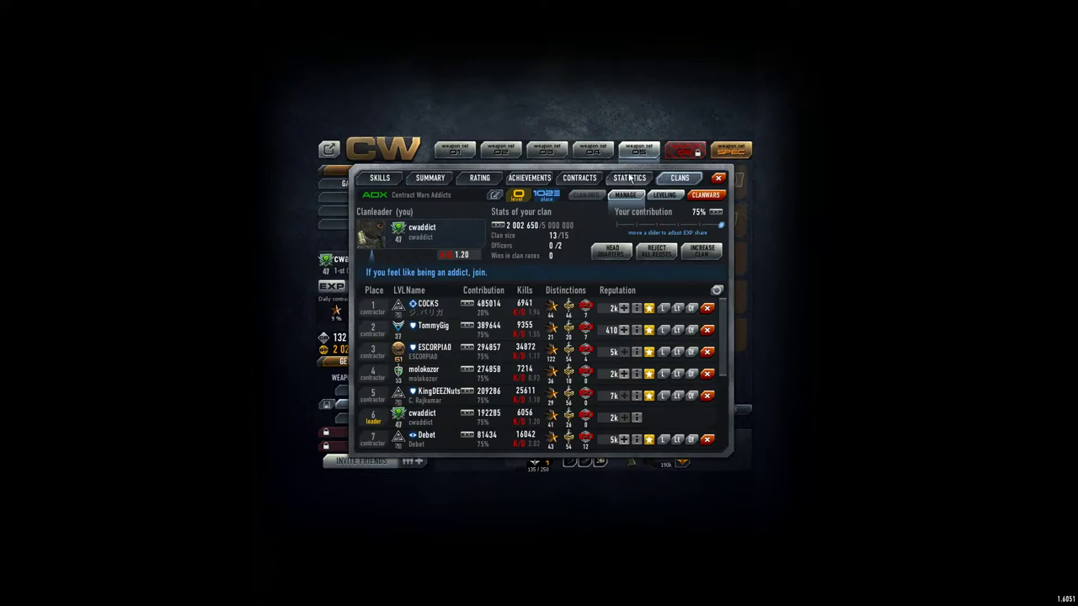
left_click(718, 178)
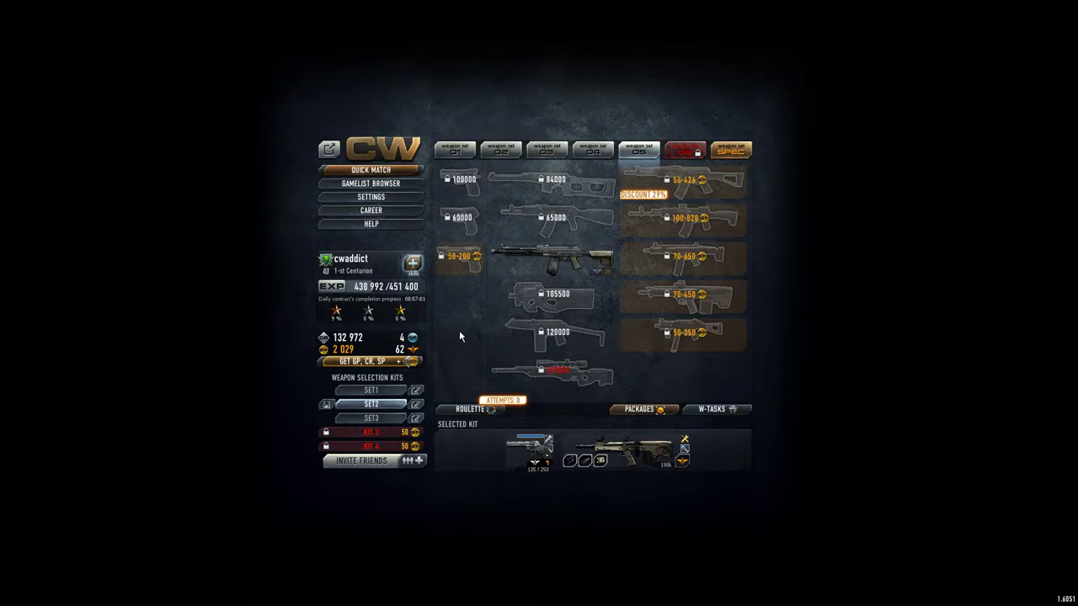
- Open the game Settings window from the left menu
left_click(388, 200)
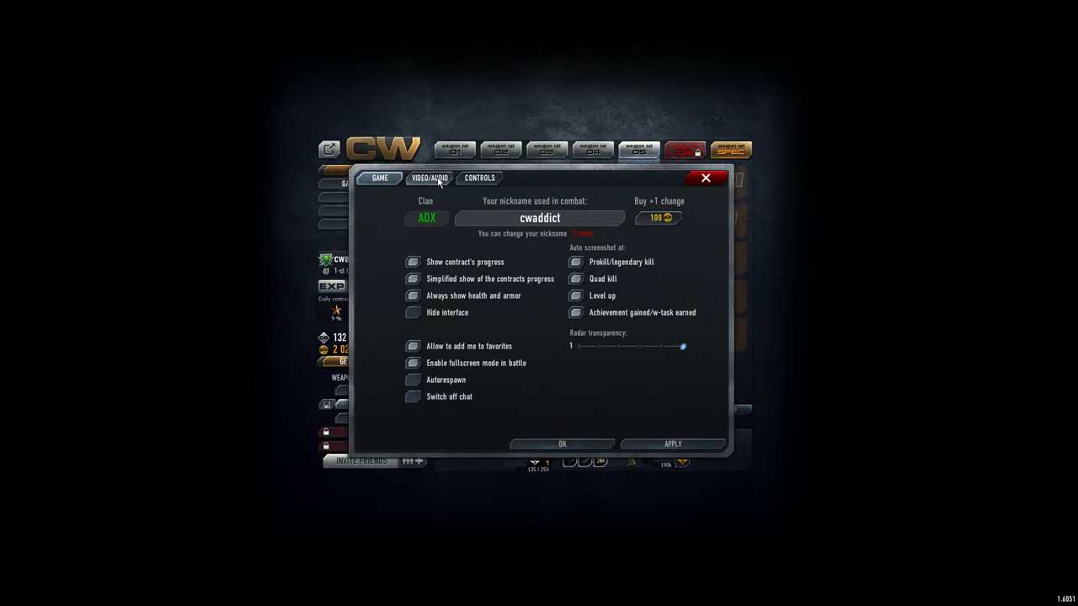
- Enable 'Limit to 60 FPS' on the Video/Audio page and close Settings
left_click(439, 181)
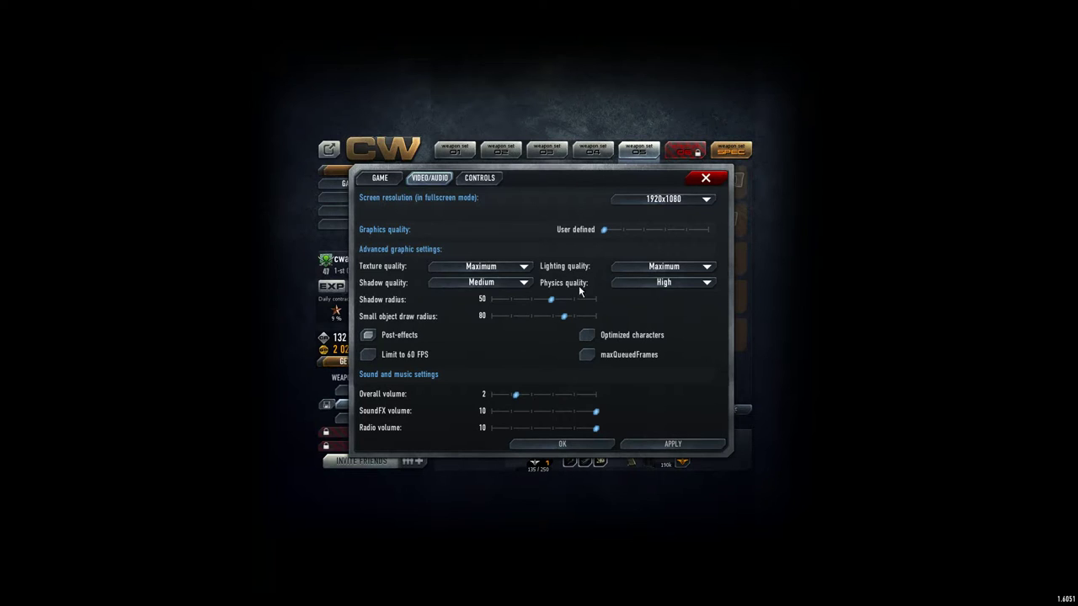
left_click(368, 355)
left_click(704, 182)
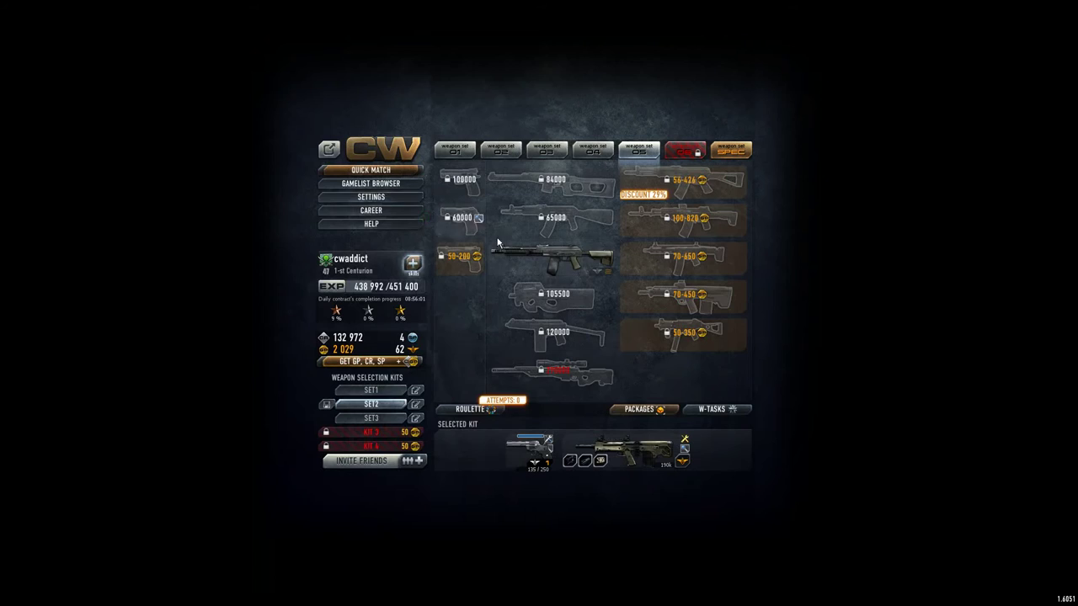
- Open the game list browser and apply a game mode filter
left_click(516, 251)
left_click(515, 287)
left_click(370, 182)
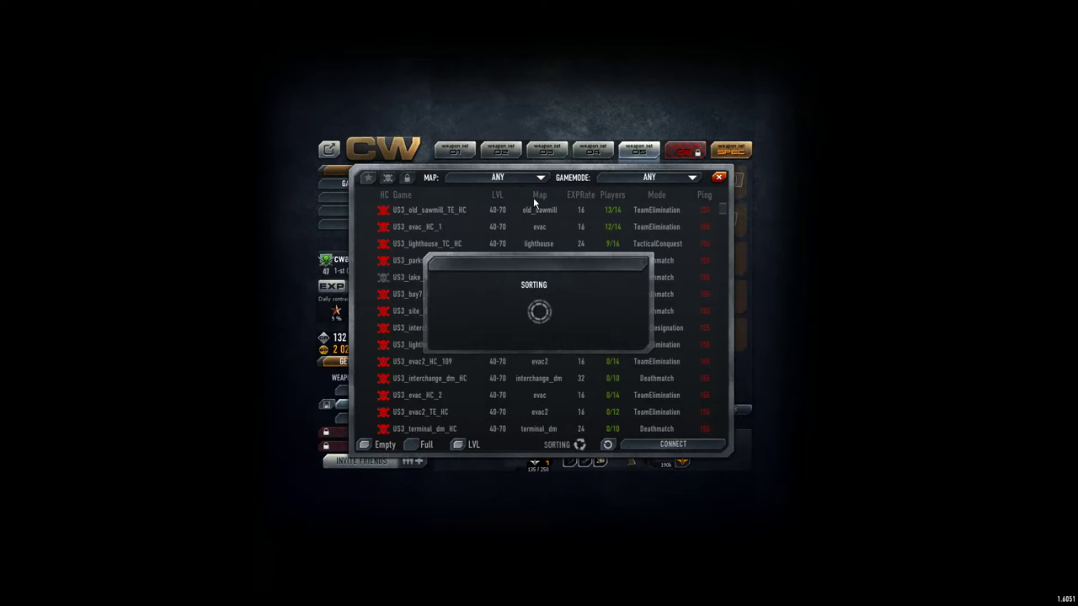
left_click(539, 195)
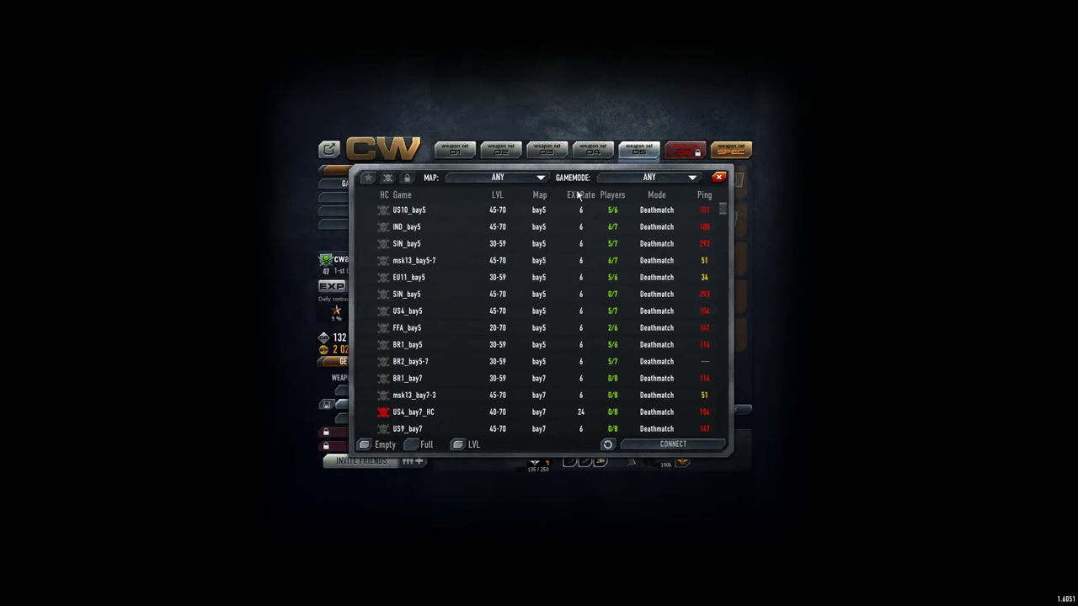
left_click(661, 179)
left_click(653, 225)
left_click(660, 179)
left_click(550, 197)
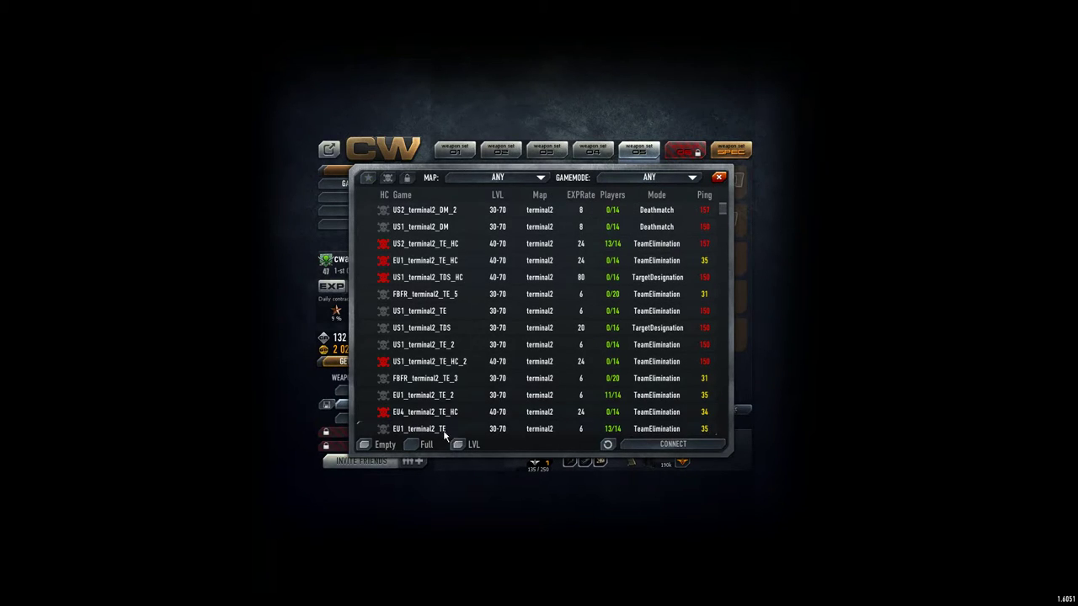
- Re-sort the filtered server list, ending sorted by level range
left_click(365, 445)
left_click(613, 195)
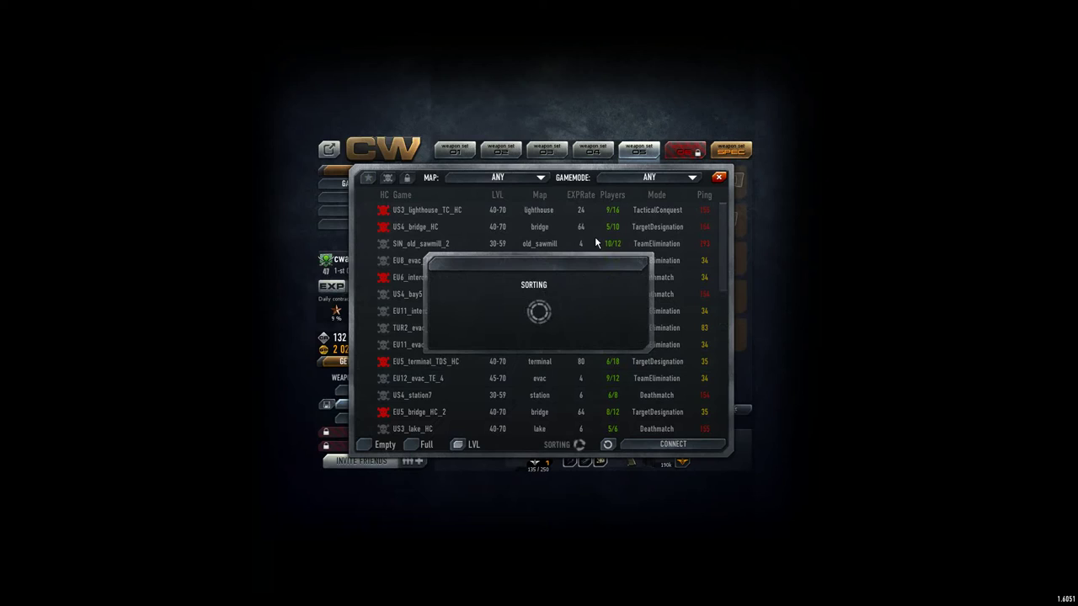
left_click(498, 195)
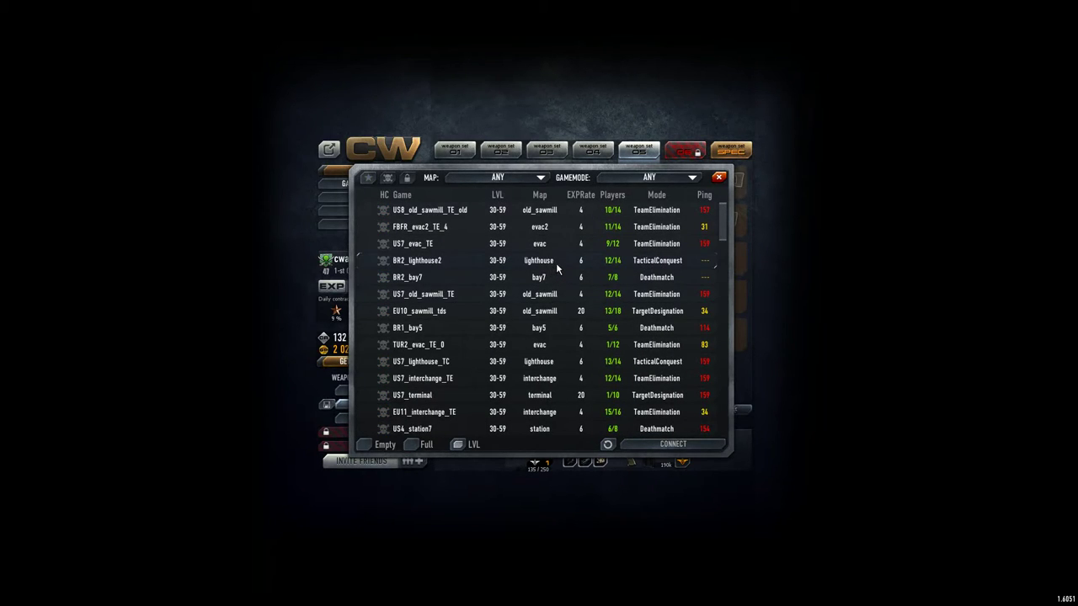
- Try joining the BR2_lighthouse2 server and dismiss the server-full message
double_click(556, 263)
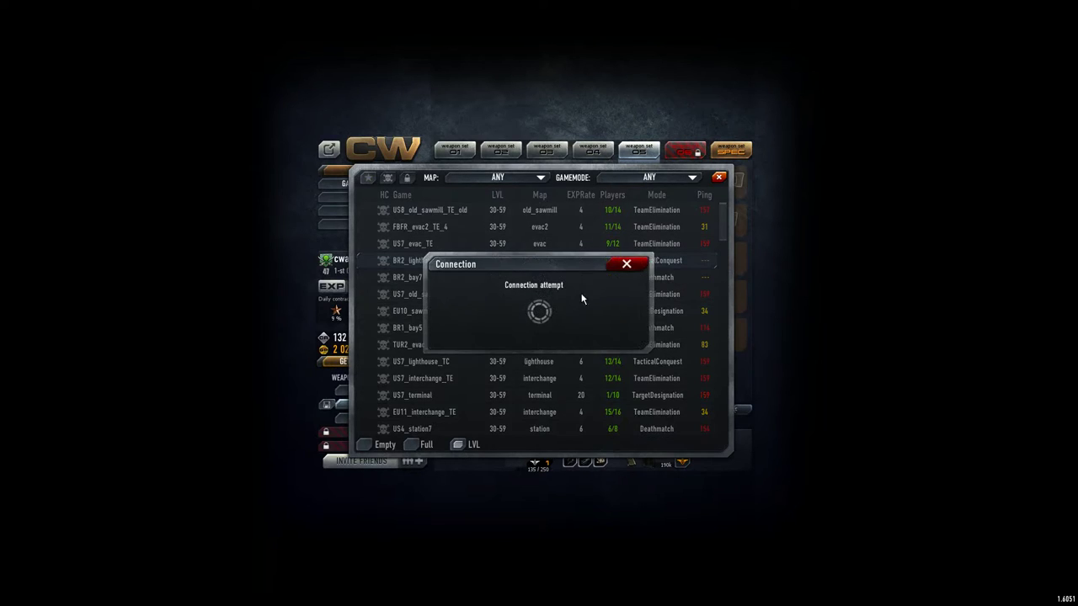
left_click(628, 262)
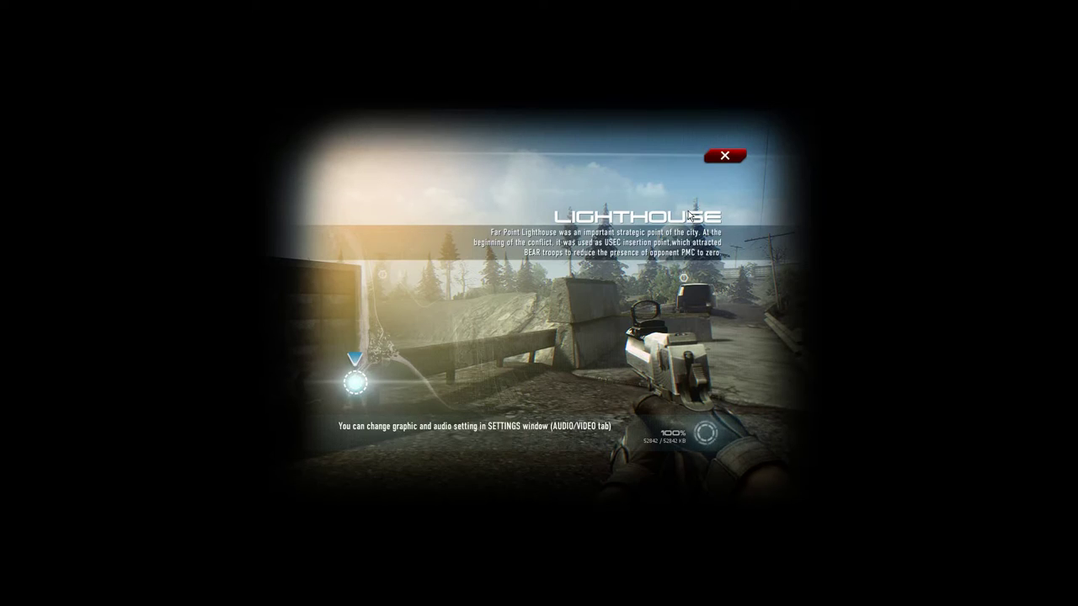
- Leave the map screen, reopen the server browser, and sort by map, then level range
left_click(726, 155)
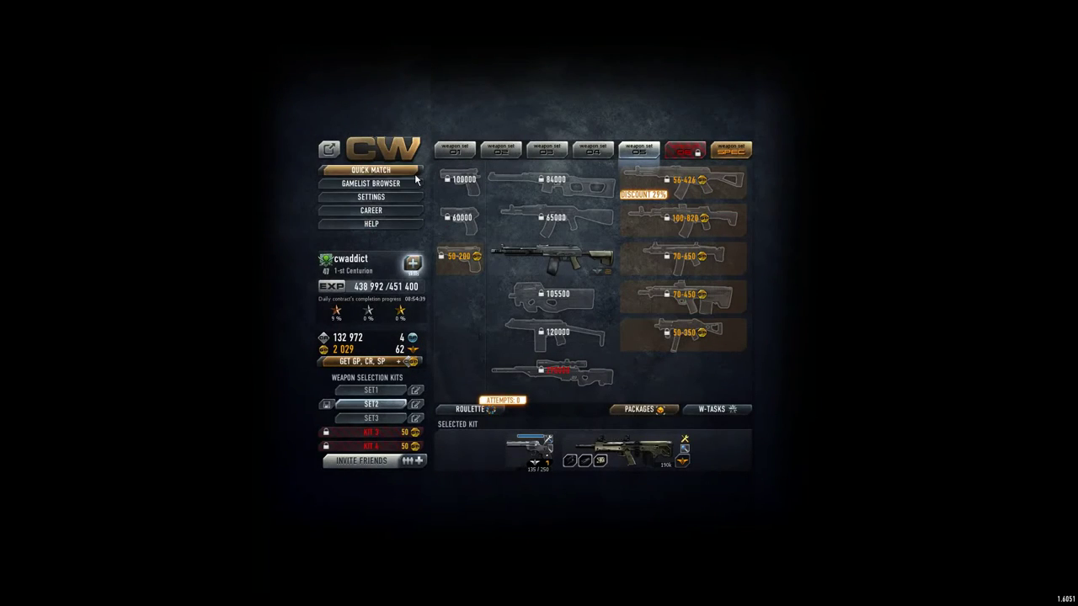
left_click(370, 183)
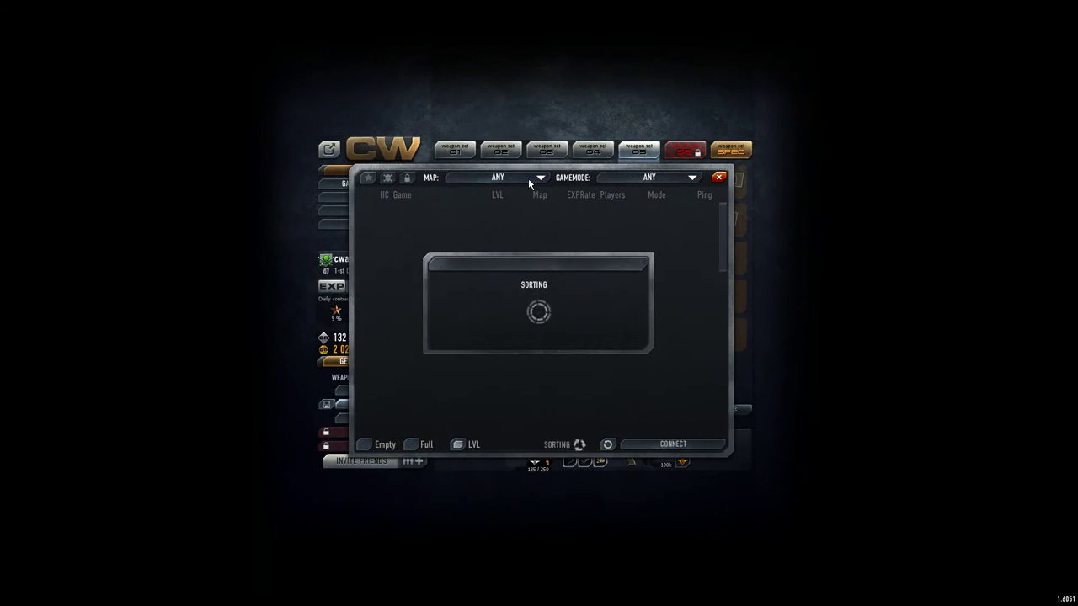
left_click(540, 195)
left_click(540, 199)
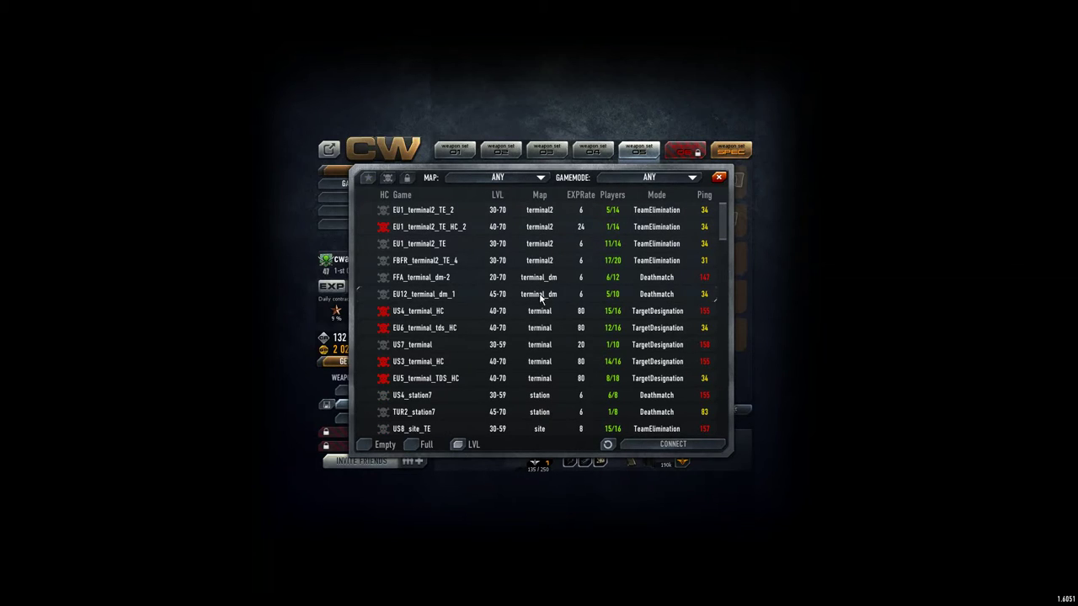
left_click(499, 199)
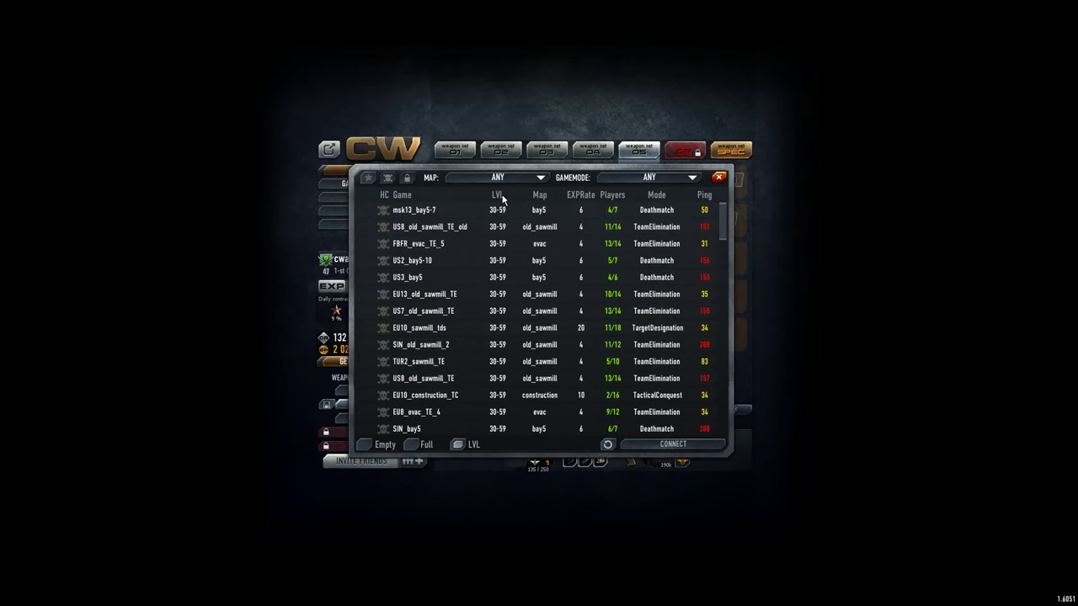
scroll(519, 218, "down", 4)
scroll(519, 217, "down", 4)
scroll(519, 218, "down", 4)
scroll(519, 217, "down", 4)
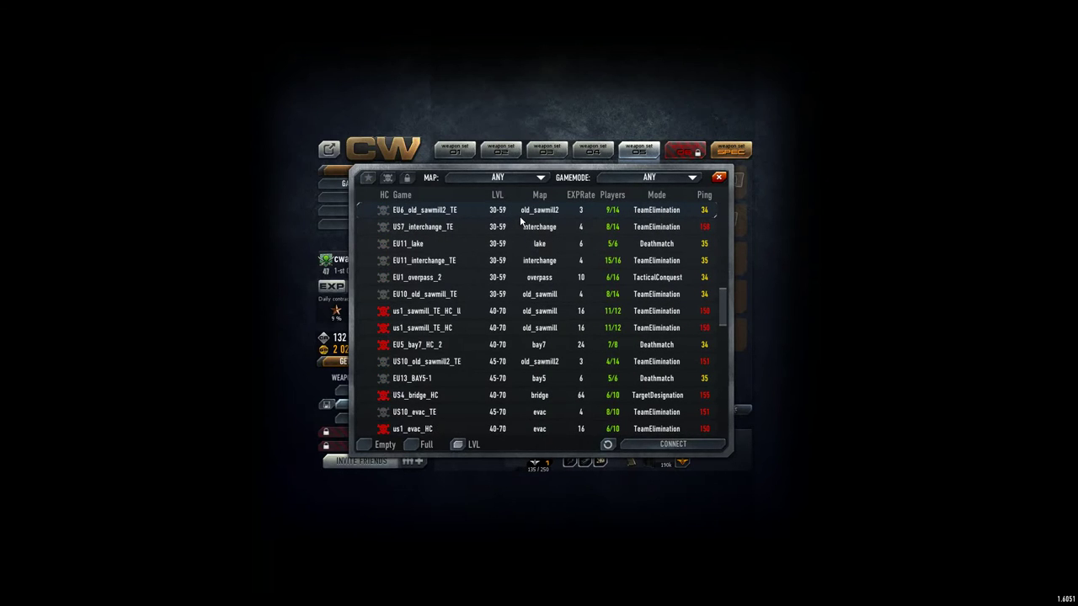
scroll(519, 215, "up", 4)
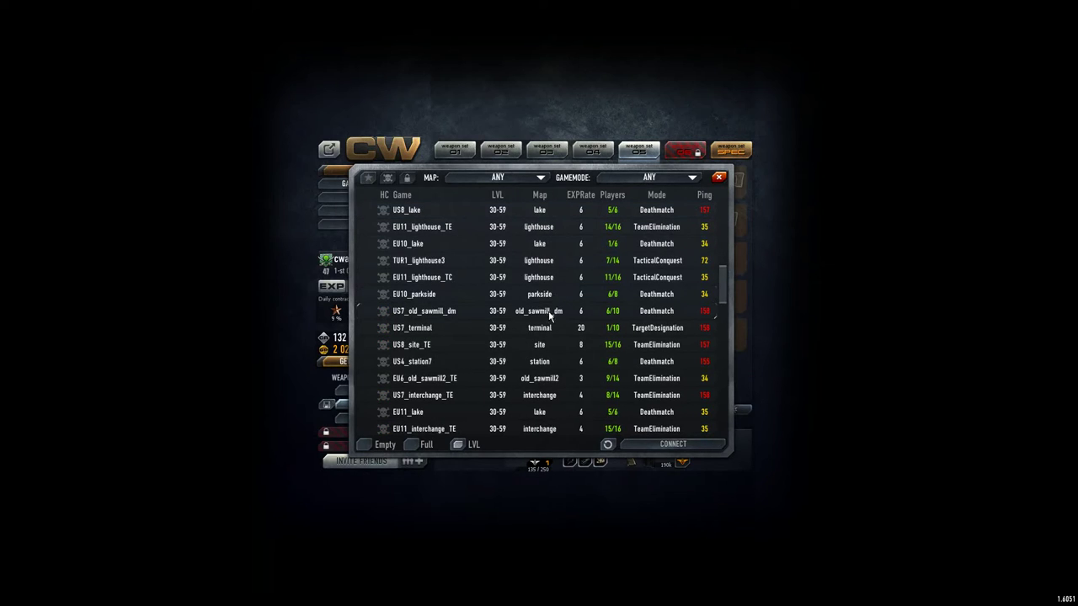
scroll(546, 328, "down", 2)
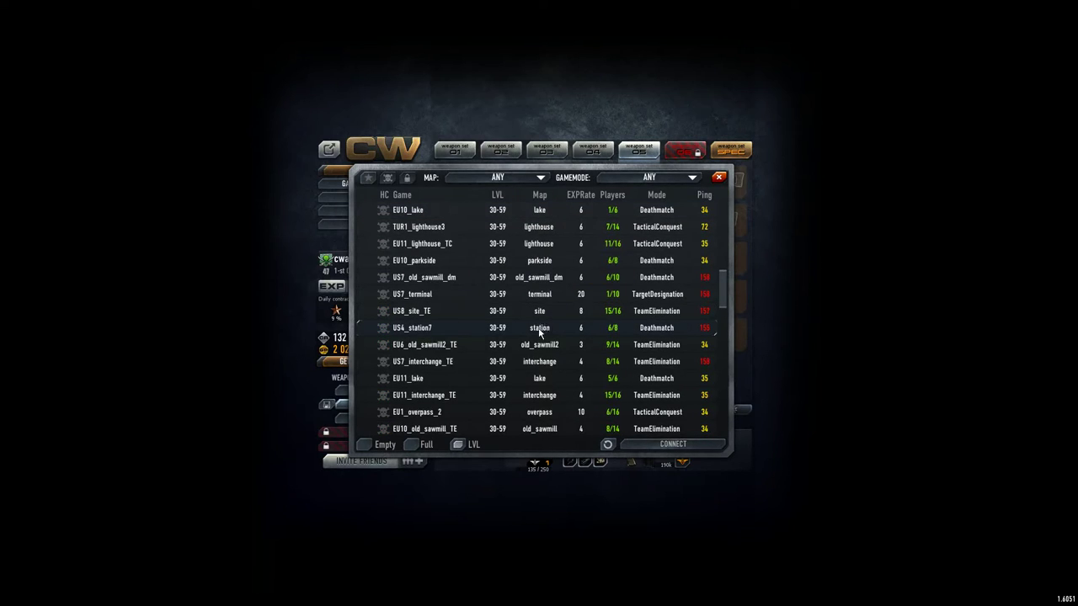
- Try joining EU11_interchange_TE and dismiss the 'Gameserver is full' error
double_click(522, 396)
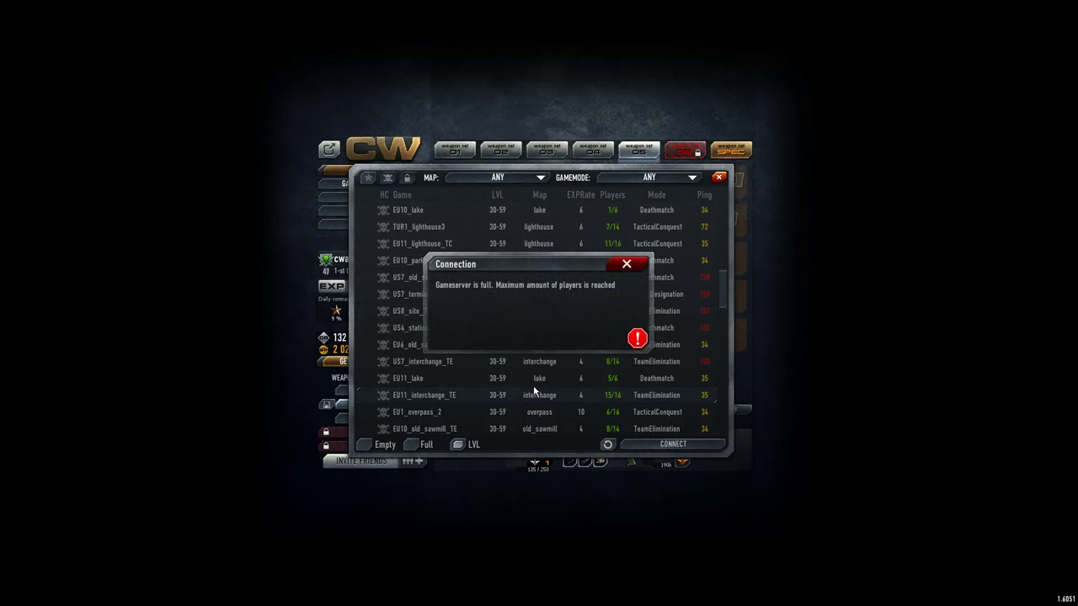
left_click(623, 268)
scroll(601, 281, "up", 3)
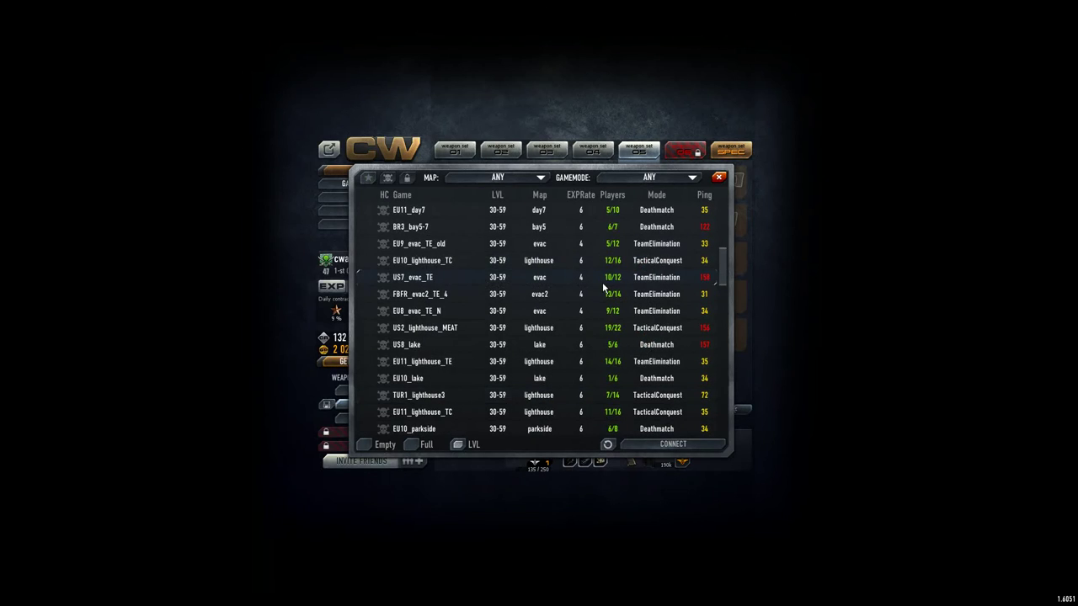
scroll(569, 289, "up", 4)
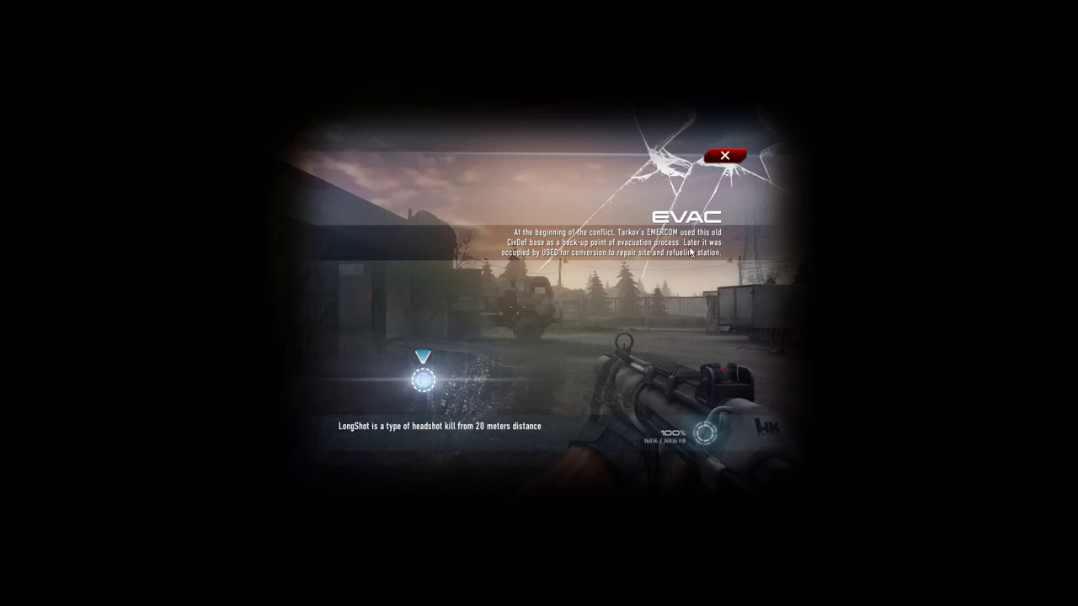
- Review clan ratings, refreshed and filtered to favourites, check skills, then close the career panel
left_click(725, 155)
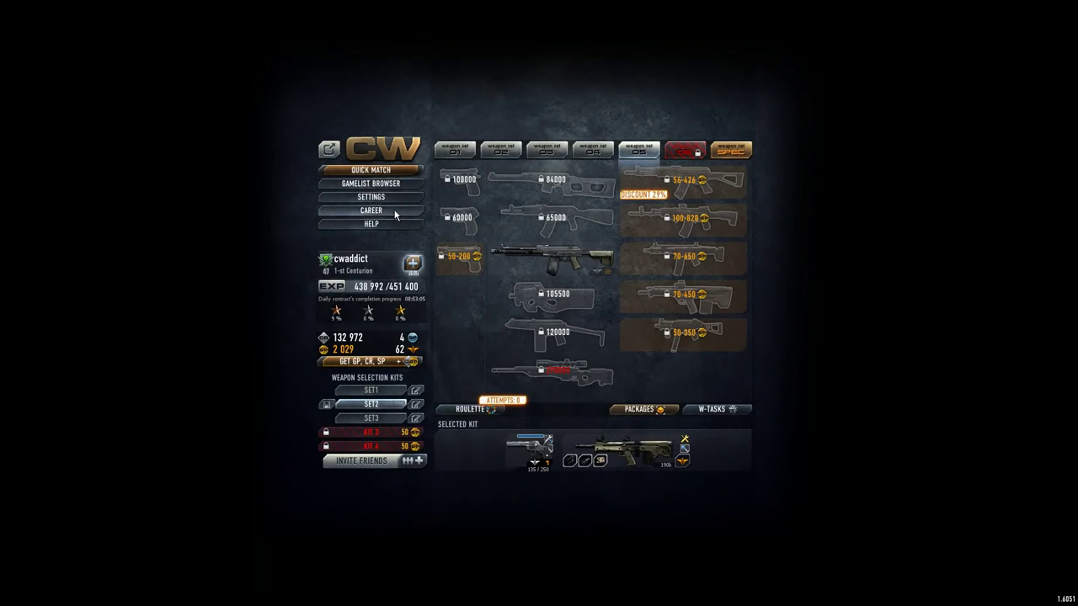
left_click(414, 265)
left_click(479, 178)
left_click(717, 196)
left_click(695, 196)
scroll(724, 263, "down", 2)
scroll(720, 353, "up", 2)
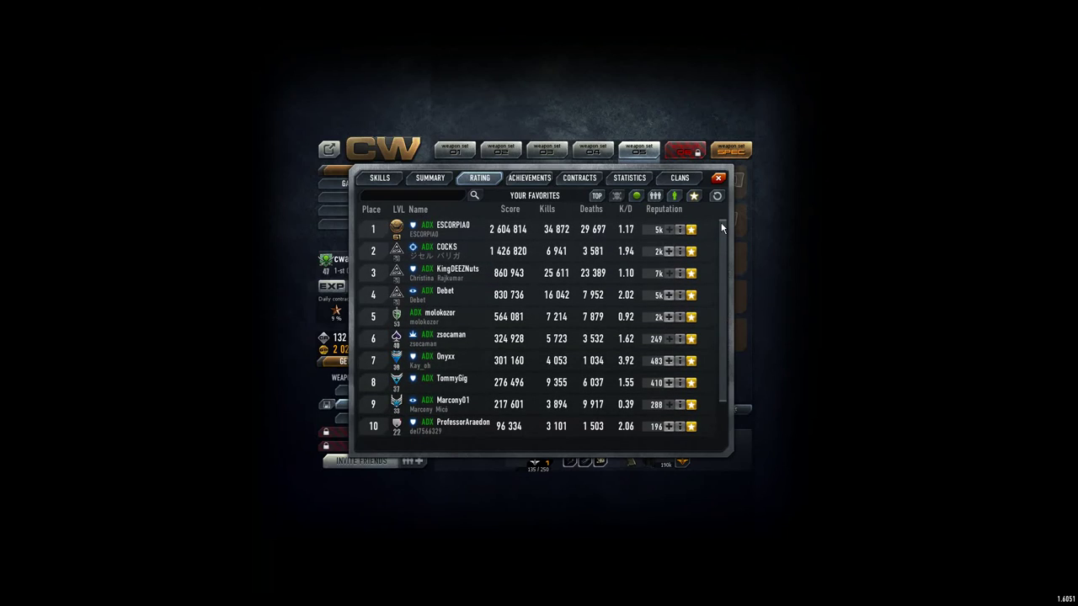
left_click(381, 178)
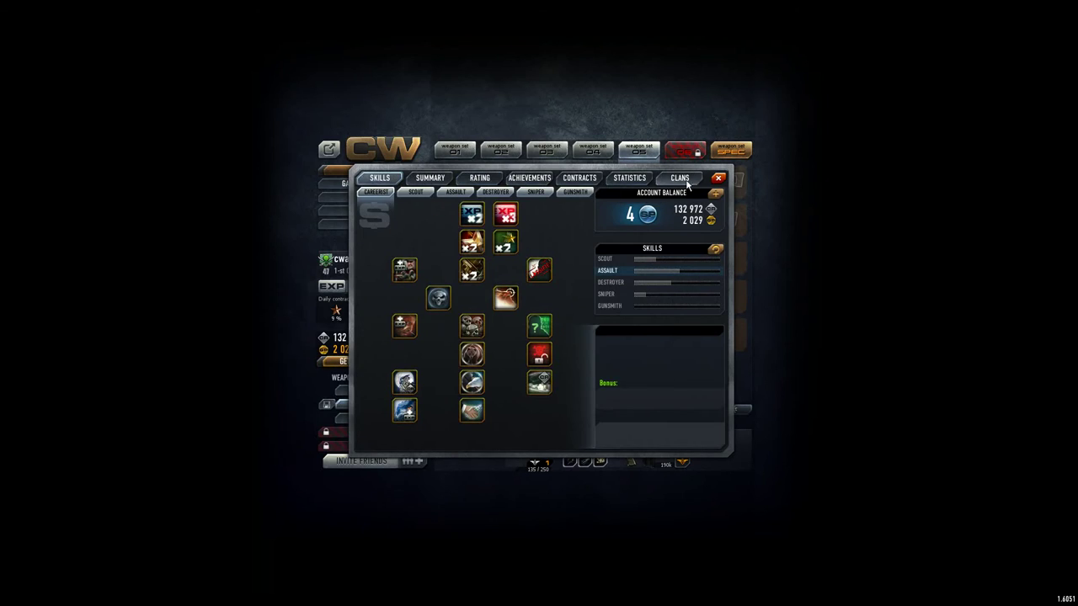
left_click(717, 178)
- Filter the server browser to TeamElimination games and sort it by map
left_click(370, 184)
left_click(601, 179)
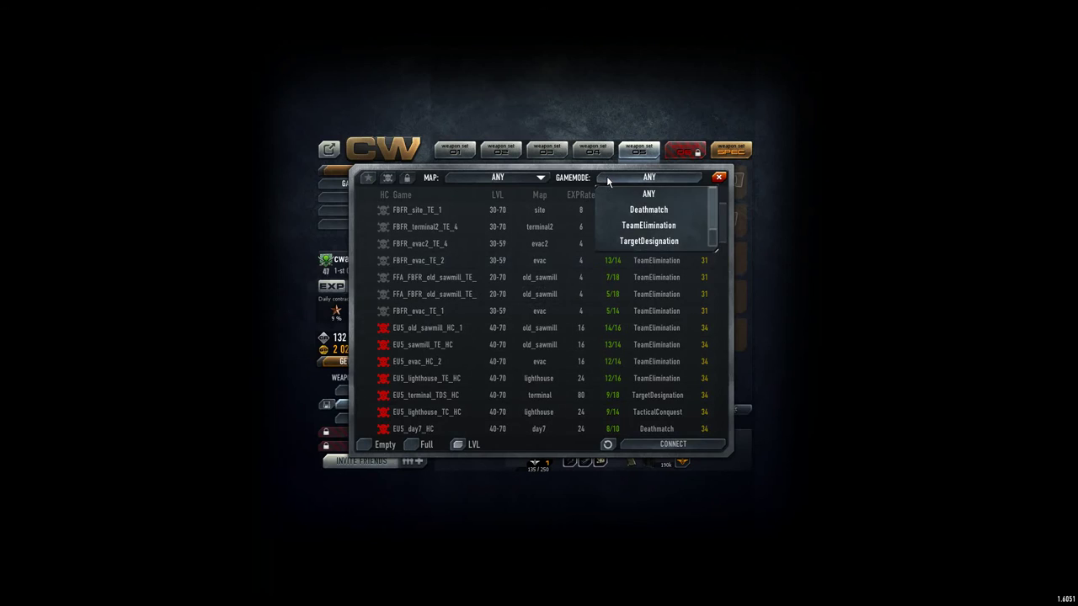
left_click(634, 225)
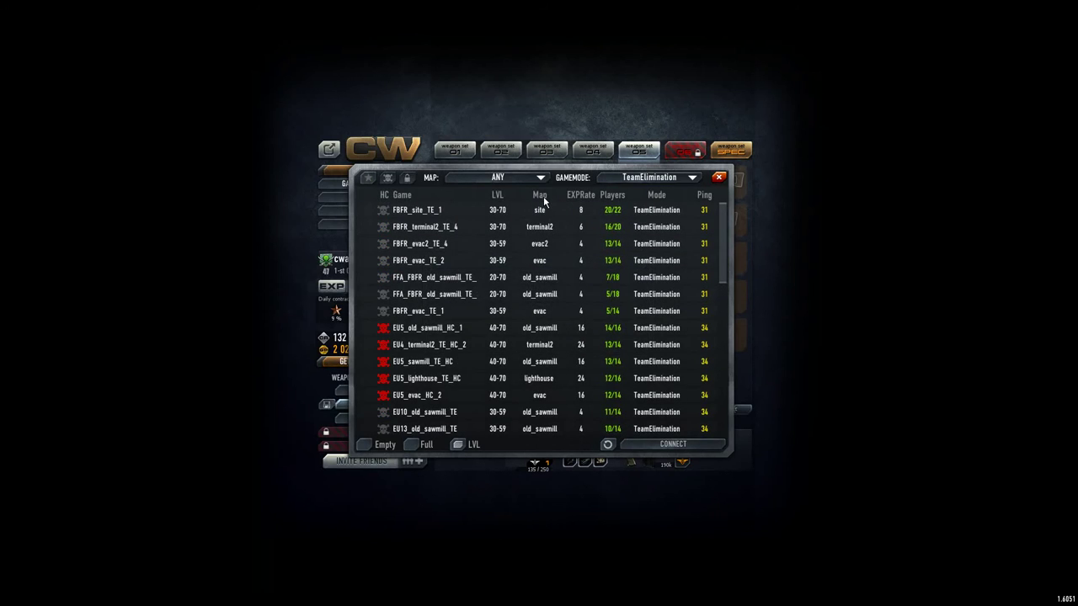
left_click(543, 197)
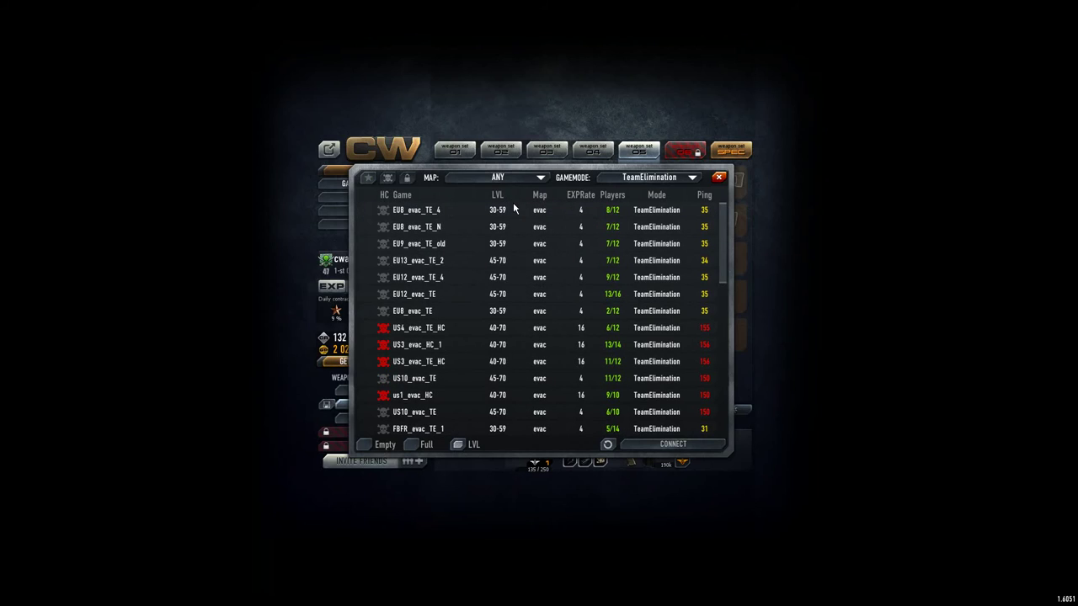